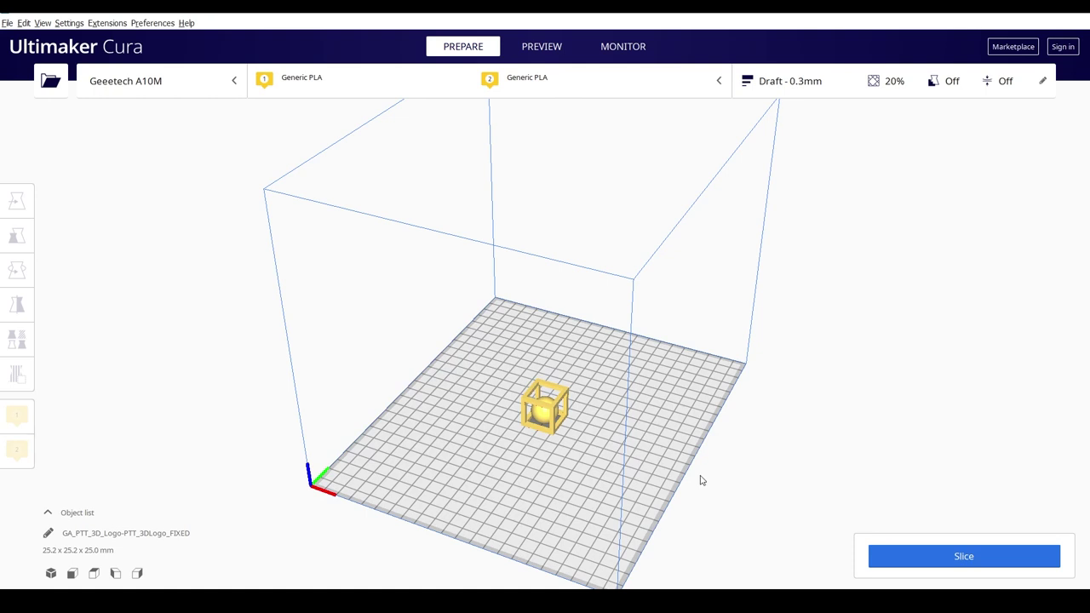
{"action": "left_click", "coordinate": [554, 417]}
{"action": "scroll", "coordinate": [630, 455], "scroll_direction": "up", "scroll_amount": 2}
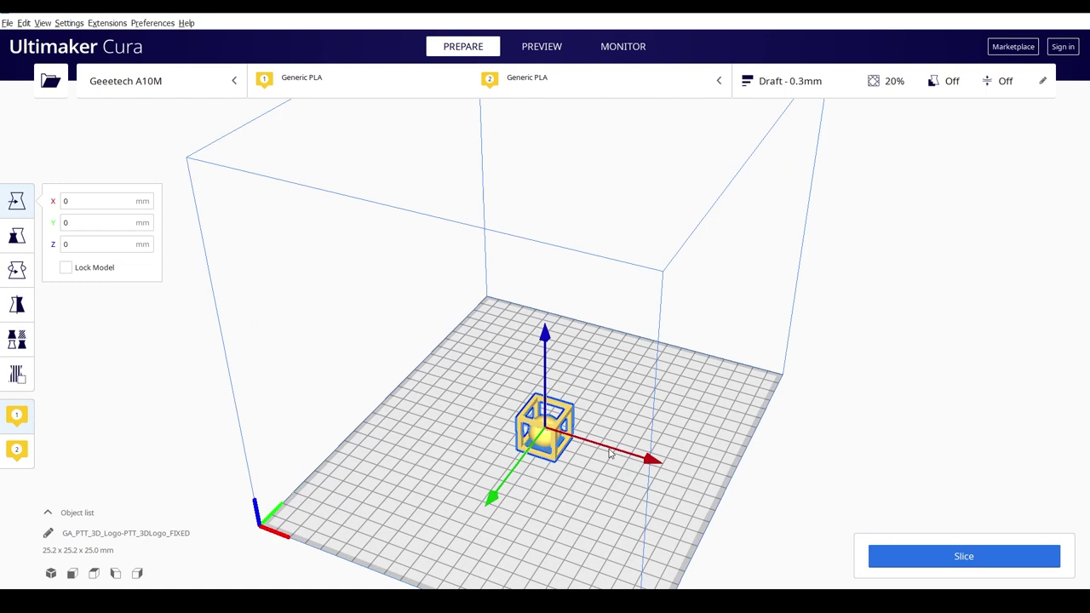
{"action": "scroll", "coordinate": [674, 461], "scroll_direction": "down", "scroll_amount": 2}
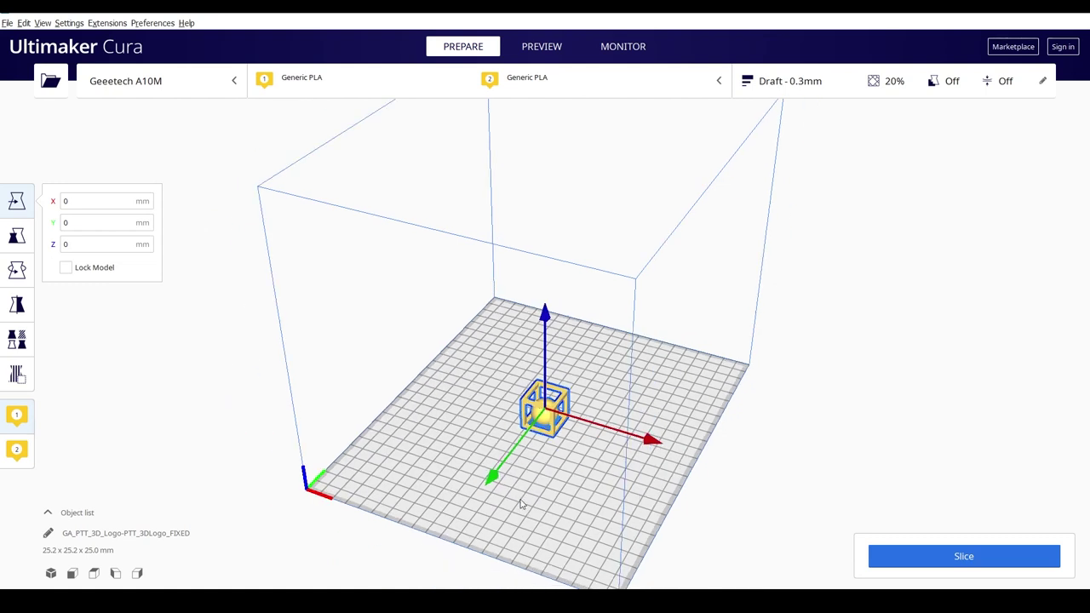
{"action": "scroll", "coordinate": [539, 501], "scroll_direction": "up", "scroll_amount": 1}
{"action": "left_click", "coordinate": [589, 497]}
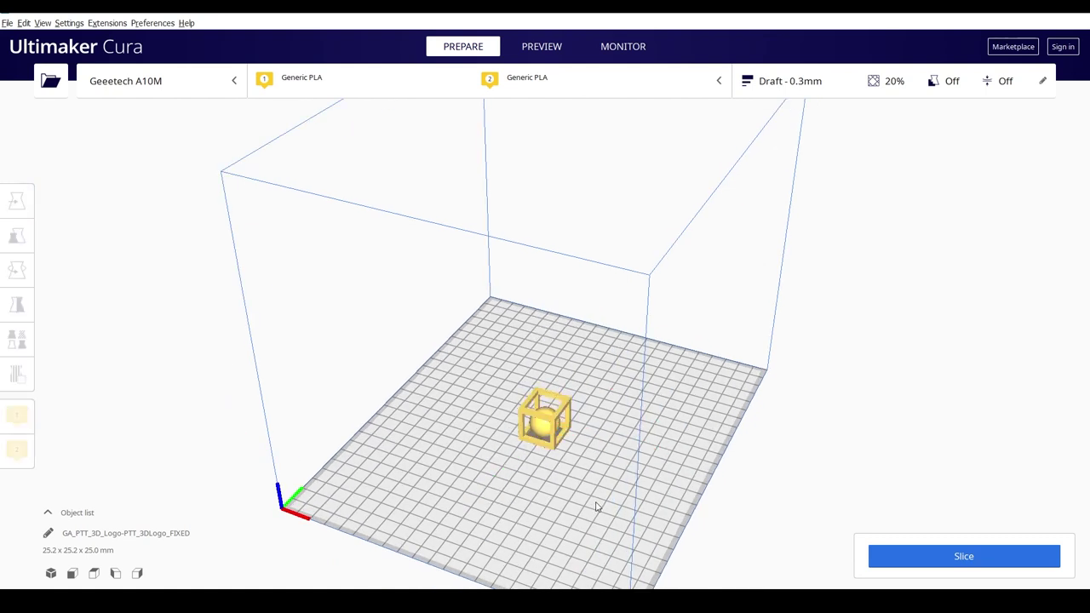
Step: Switch the print profile to Fine - 0.1 mm, keeping the customised 0.3 mm layer height and 215 temperature
{"action": "left_click", "coordinate": [805, 87]}
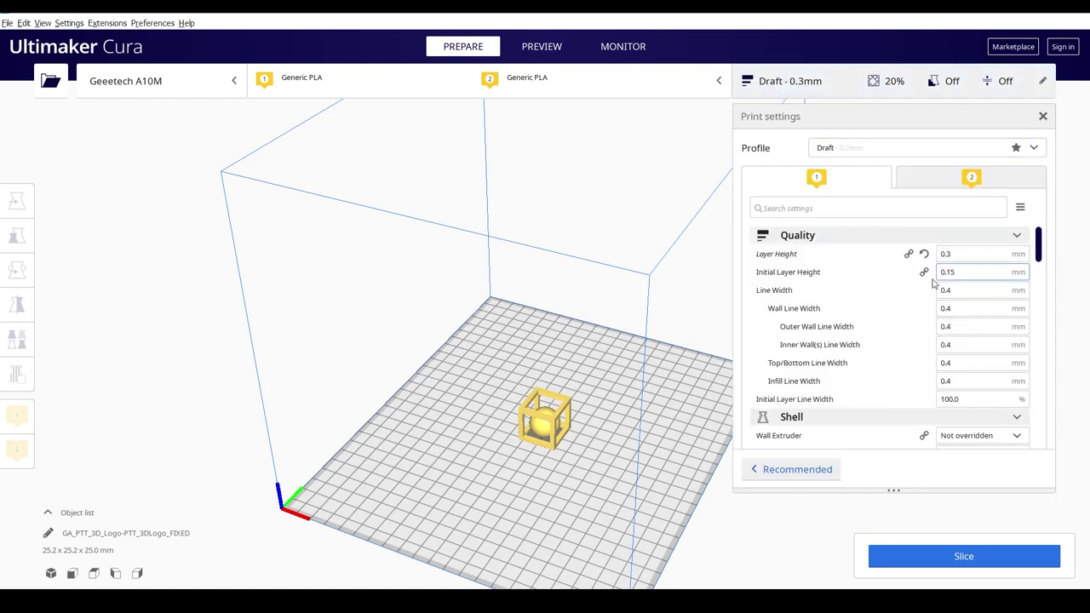
{"action": "left_click", "coordinate": [877, 148]}
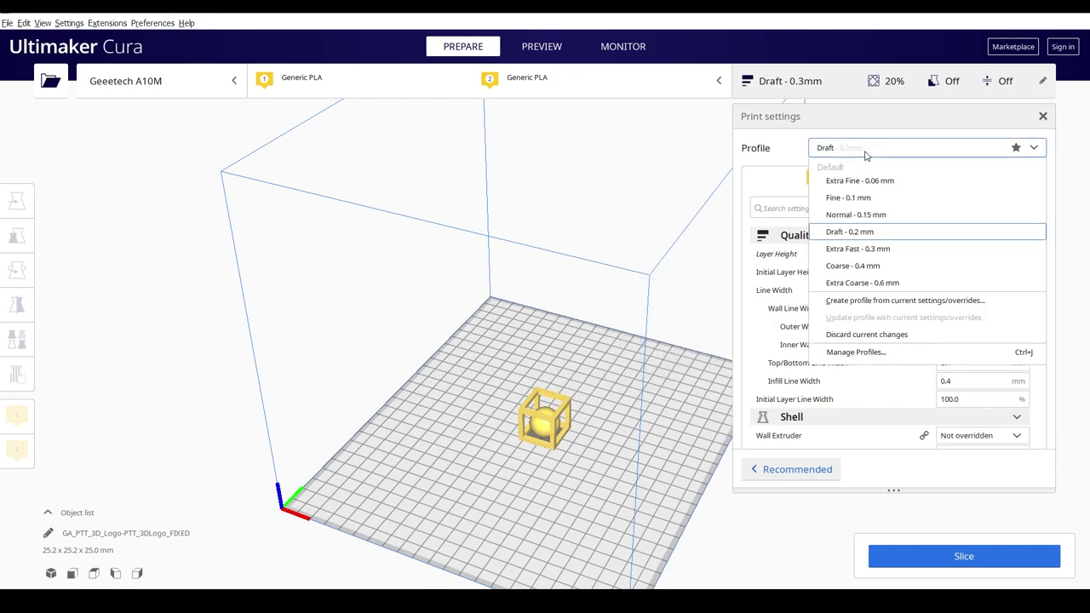
{"action": "left_click", "coordinate": [849, 201]}
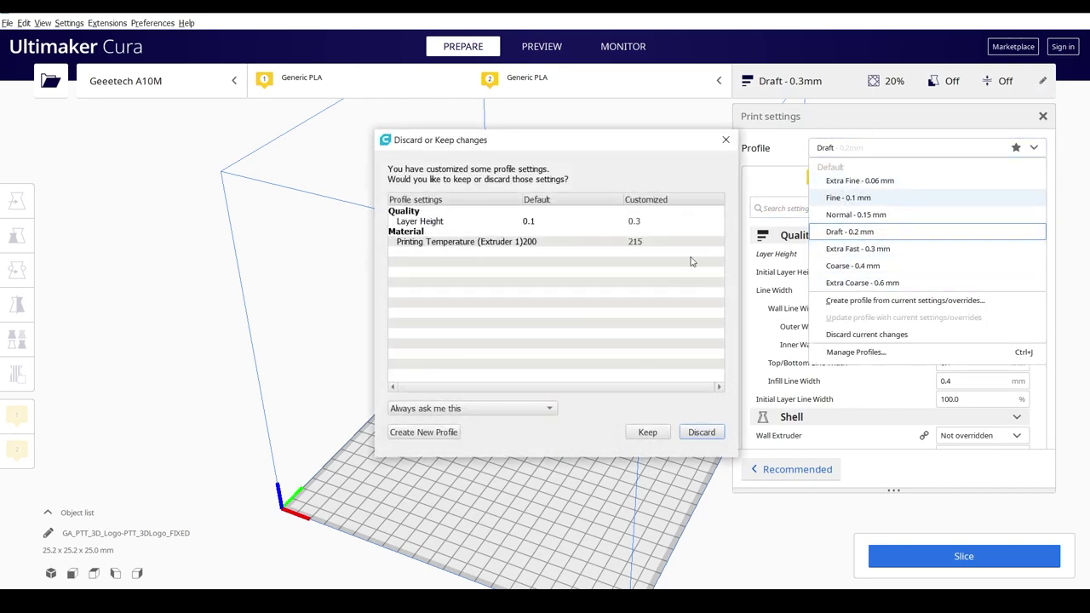
{"action": "left_click", "coordinate": [647, 433]}
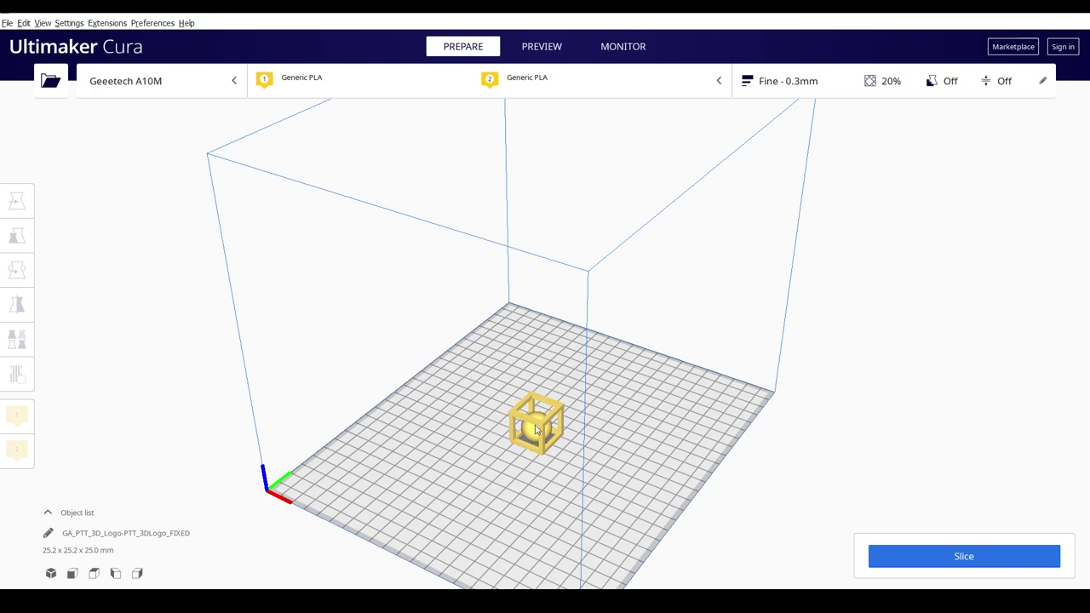
Step: Slice the cube (22 minutes, 4g, 1.47m) and inspect its preview up to layer 59
{"action": "left_click", "coordinate": [536, 430]}
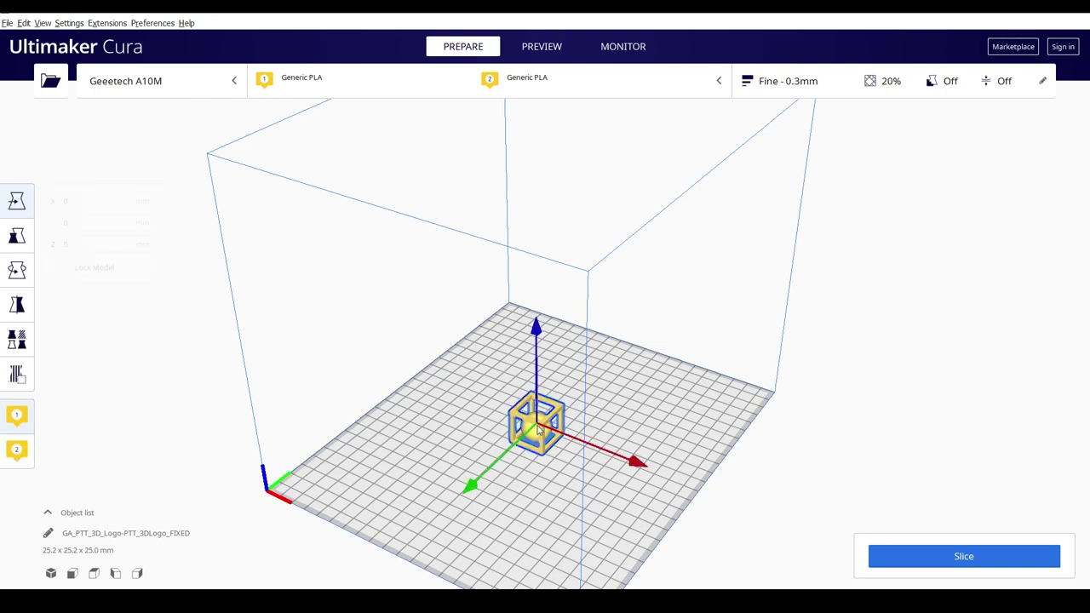
{"action": "left_click", "coordinate": [967, 558]}
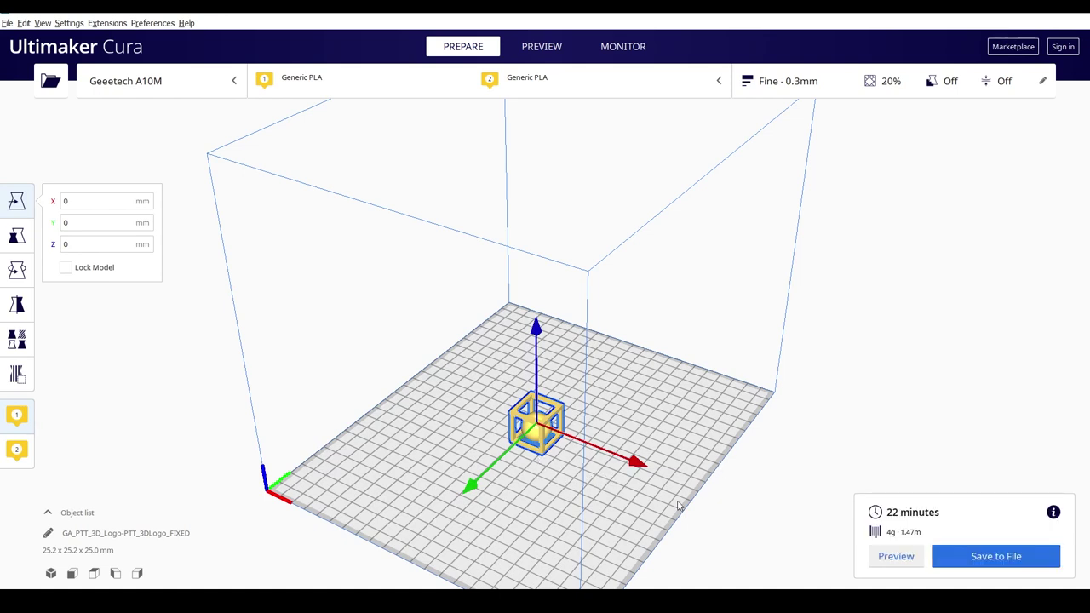
{"action": "scroll", "coordinate": [642, 485], "scroll_direction": "up", "scroll_amount": 1}
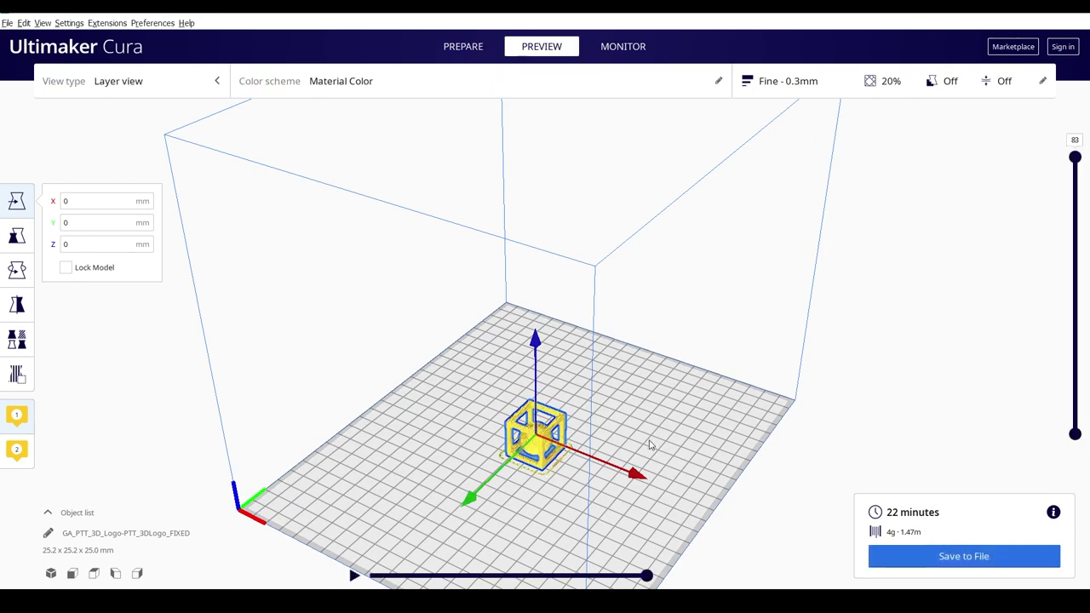
{"action": "right_click_drag", "start_coordinate": [646, 423], "coordinate": [668, 266]}
{"action": "scroll", "coordinate": [637, 440], "scroll_direction": "up", "scroll_amount": 3}
{"action": "scroll", "coordinate": [676, 290], "scroll_direction": "up", "scroll_amount": 8}
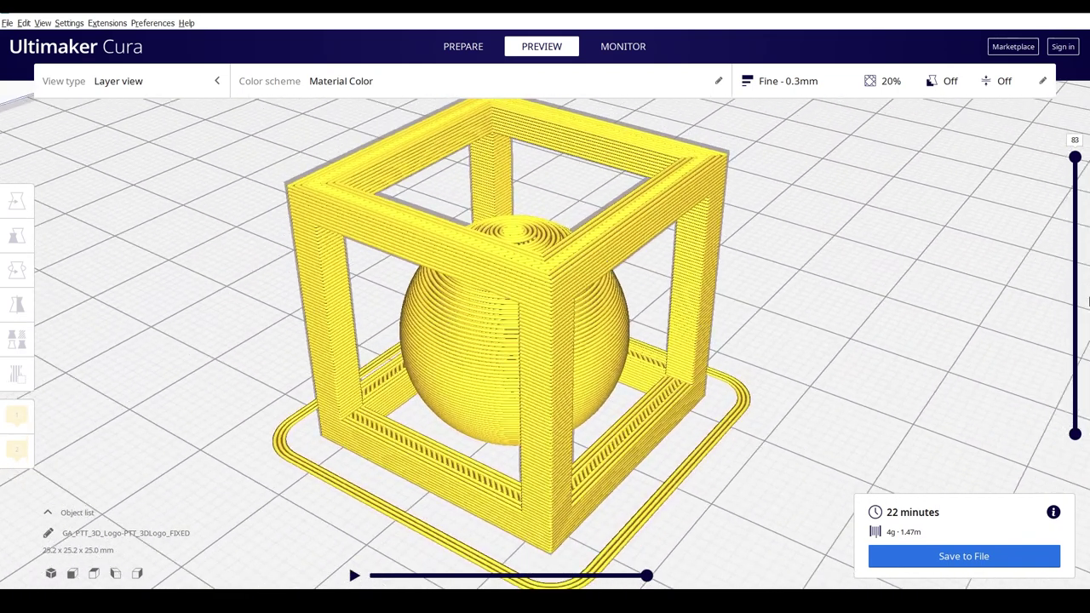
{"action": "mouse_move", "coordinate": [1074, 158]}
{"action": "left_mouse_down"}
{"action": "mouse_move", "coordinate": [1076, 432]}
{"action": "mouse_move", "coordinate": [1070, 164]}
{"action": "mouse_move", "coordinate": [1065, 418]}
{"action": "mouse_move", "coordinate": [1084, 156]}
{"action": "left_mouse_up"}
Step: Pan the plate down and right, tilt into perspective, and zoom in on pot_2.stl
{"action": "scroll", "coordinate": [509, 377], "scroll_direction": "down", "scroll_amount": 4}
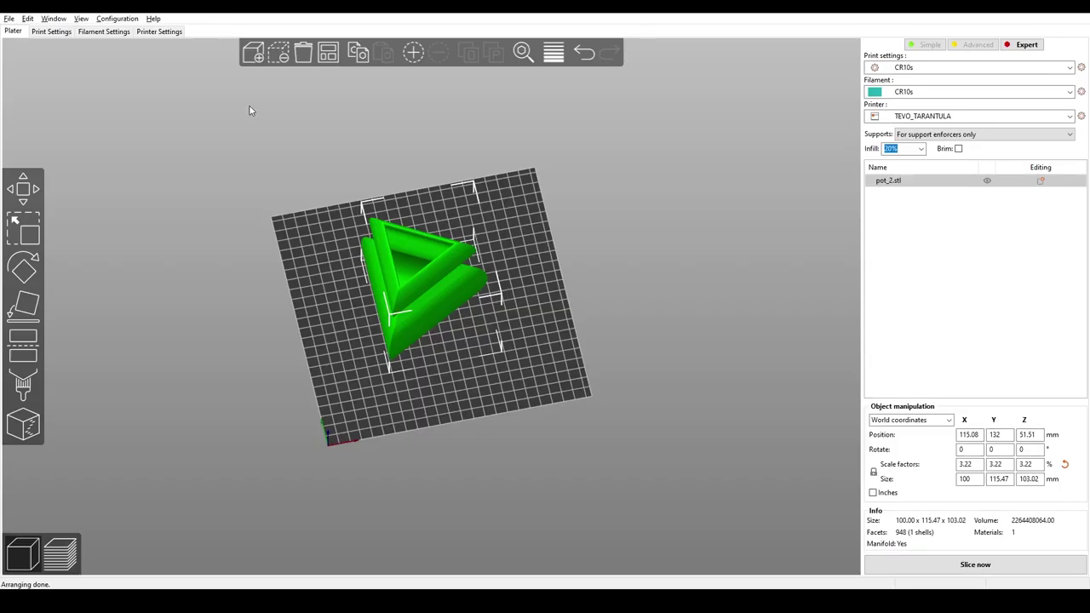
{"action": "middle_click_drag", "start_coordinate": [542, 330], "coordinate": [593, 392]}
{"action": "left_click_drag", "start_coordinate": [593, 393], "coordinate": [559, 384]}
{"action": "scroll", "coordinate": [560, 384], "scroll_direction": "up", "scroll_amount": 3}
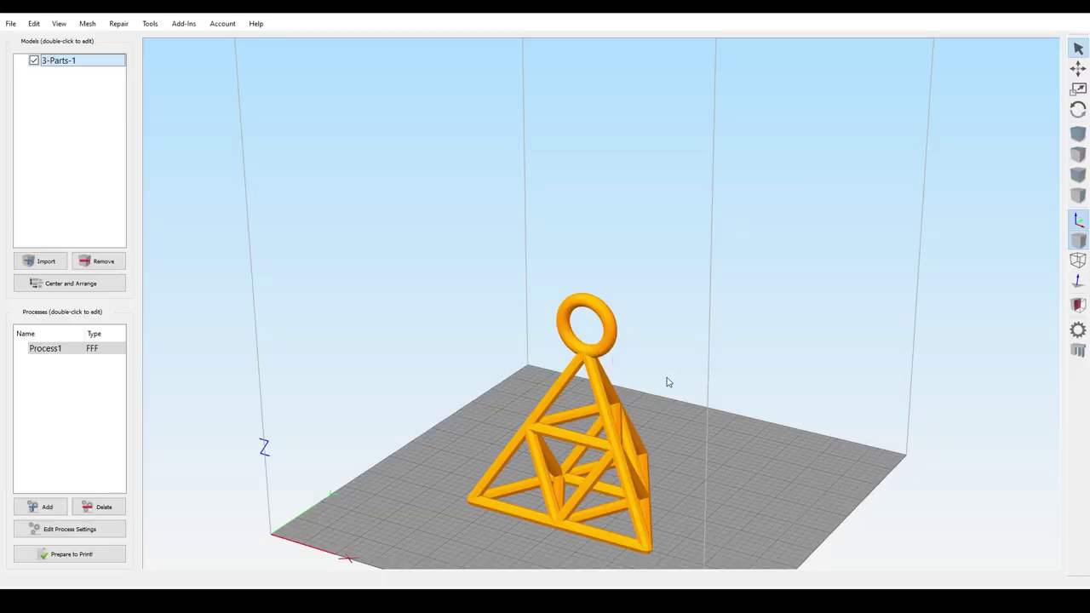
Step: Zoom in and orbit the pyramid pendant from several angles, tilting so it rises in view
{"action": "scroll", "coordinate": [704, 353], "scroll_direction": "down", "scroll_amount": 5}
{"action": "scroll", "coordinate": [695, 364], "scroll_direction": "up", "scroll_amount": 4}
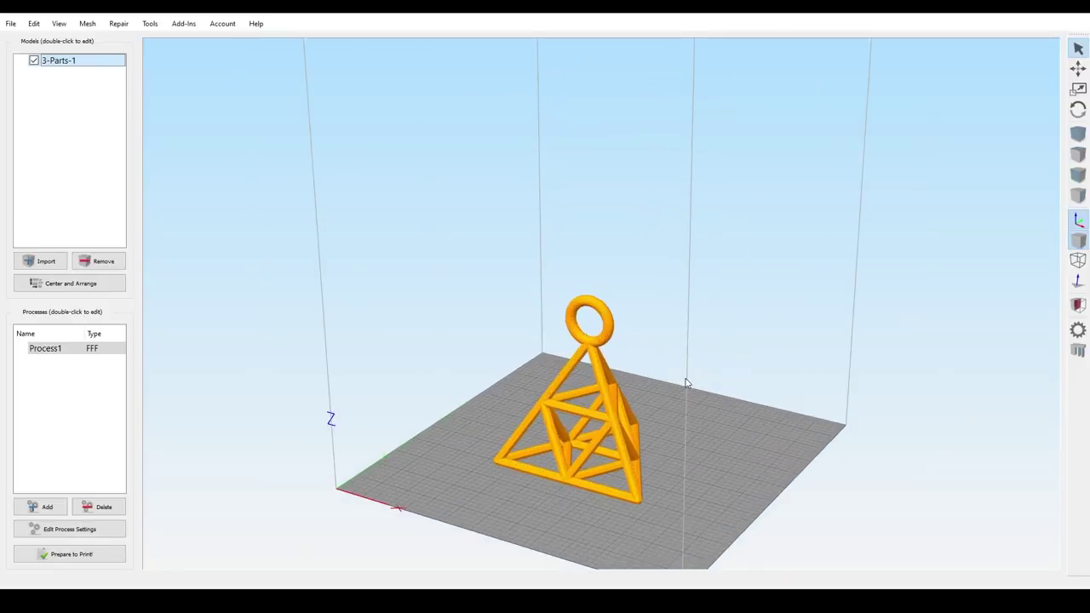
{"action": "scroll", "coordinate": [723, 397], "scroll_direction": "up", "scroll_amount": 5}
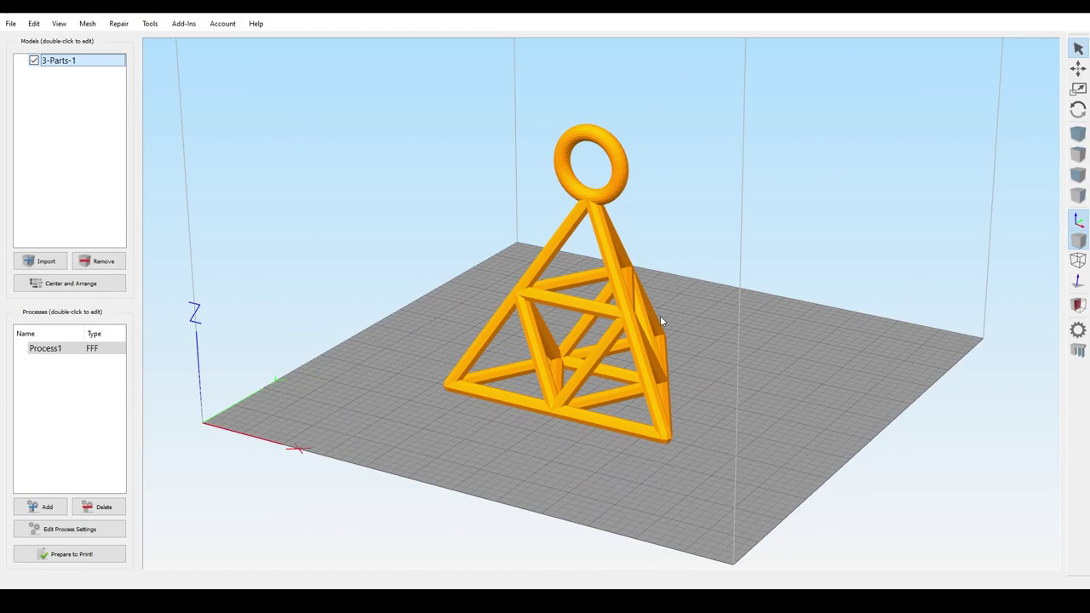
{"action": "left_click_drag", "start_coordinate": [691, 464], "coordinate": [814, 389]}
{"action": "scroll", "coordinate": [809, 405], "scroll_direction": "up", "scroll_amount": 3}
{"action": "scroll", "coordinate": [793, 323], "scroll_direction": "up", "scroll_amount": 2}
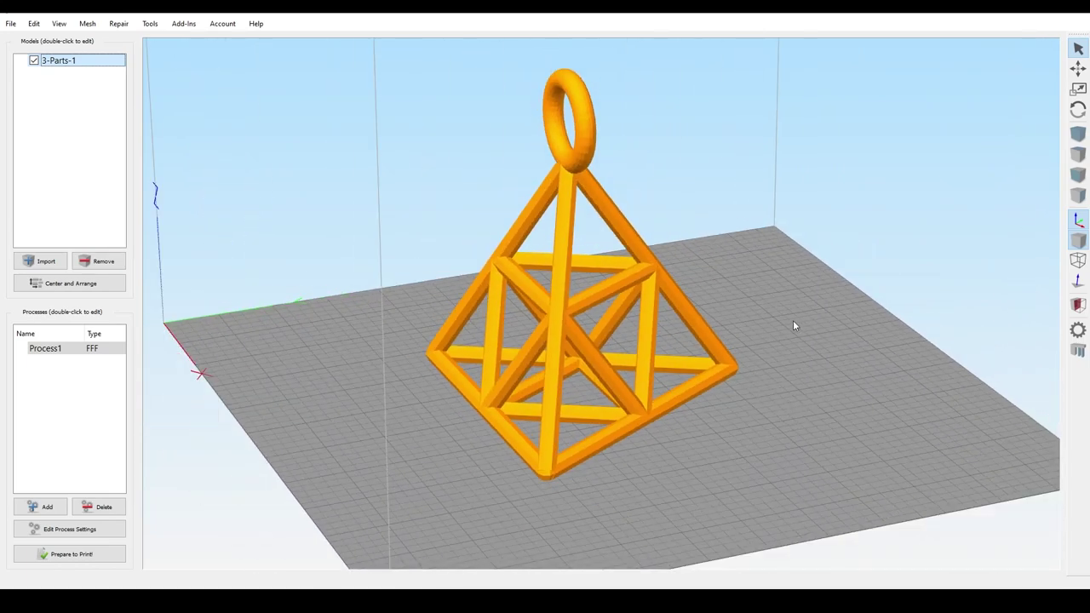
{"action": "scroll", "coordinate": [793, 346], "scroll_direction": "down", "scroll_amount": 2}
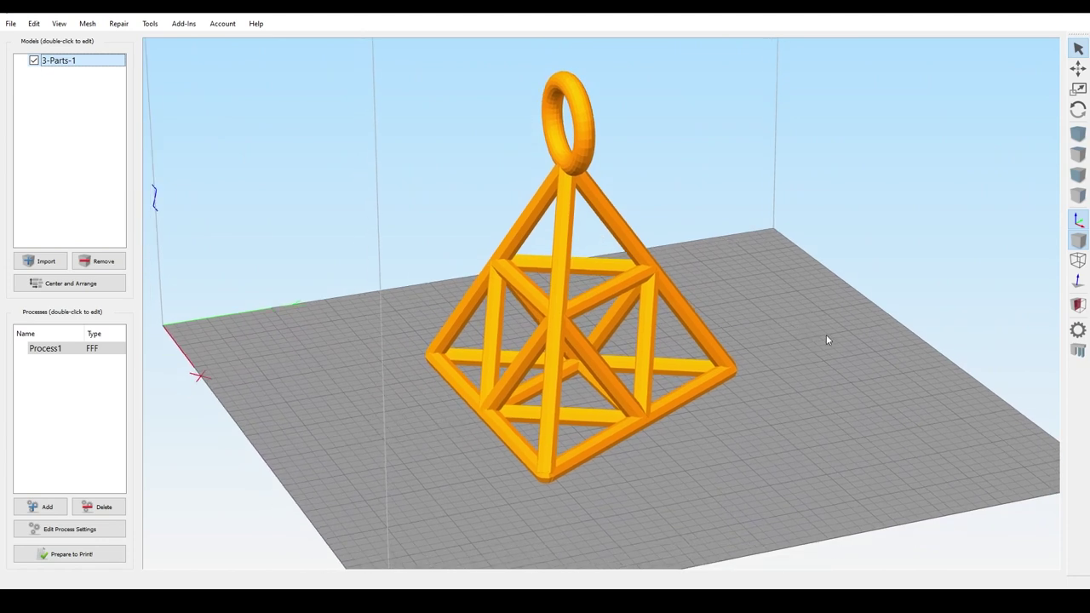
{"action": "left_click_drag", "start_coordinate": [831, 302], "coordinate": [433, 361]}
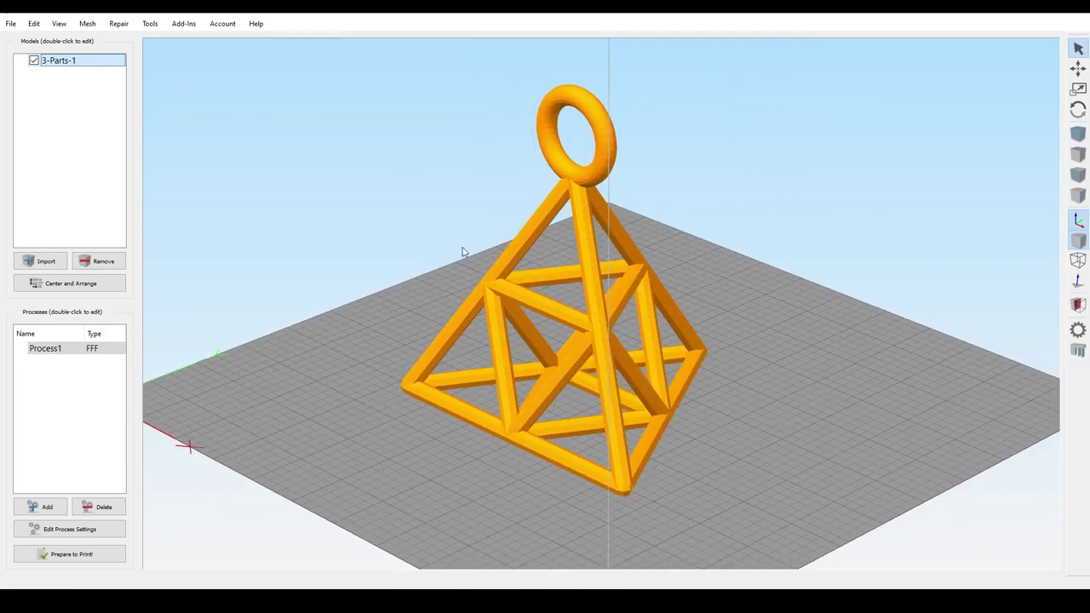
{"action": "left_click_drag", "start_coordinate": [907, 450], "coordinate": [791, 431]}
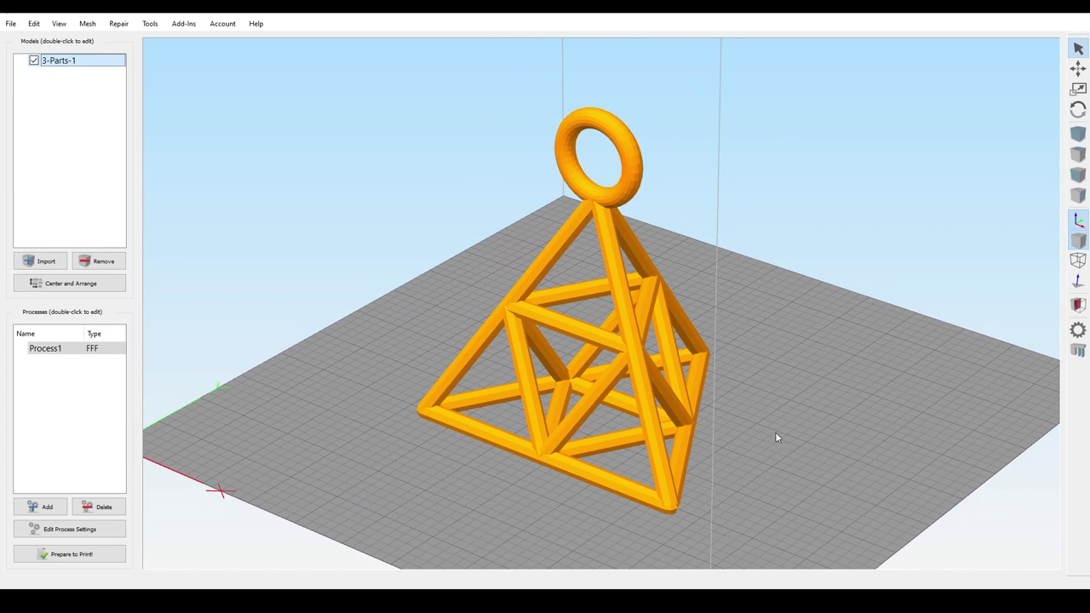
{"action": "left_click_drag", "start_coordinate": [775, 430], "coordinate": [744, 486]}
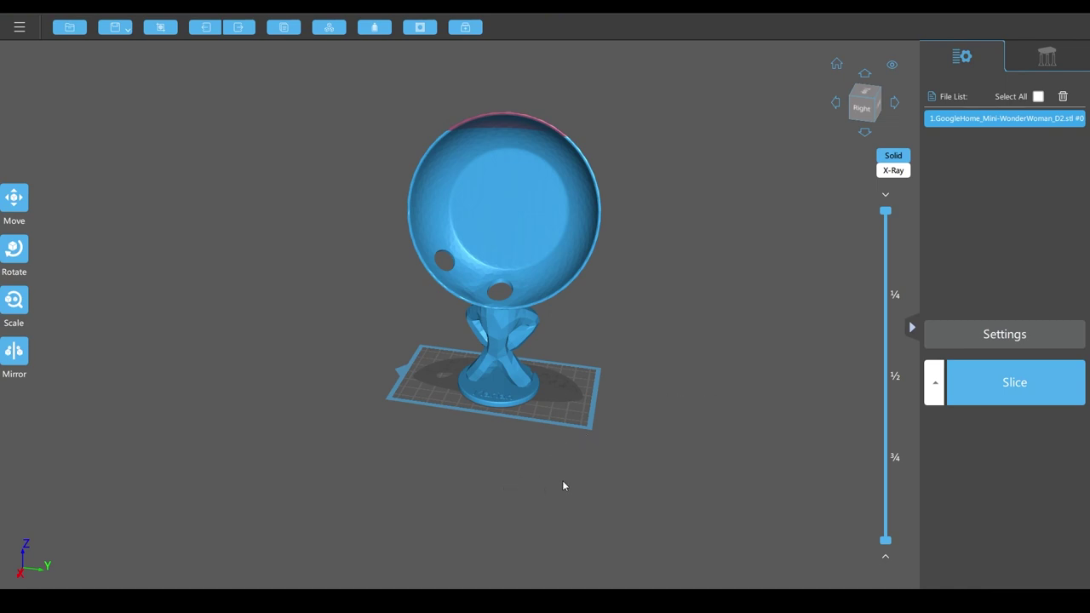
Step: Orbit the figure from back to side, then cut the layer preview at layer 1233
{"action": "left_click_drag", "start_coordinate": [570, 483], "coordinate": [579, 409]}
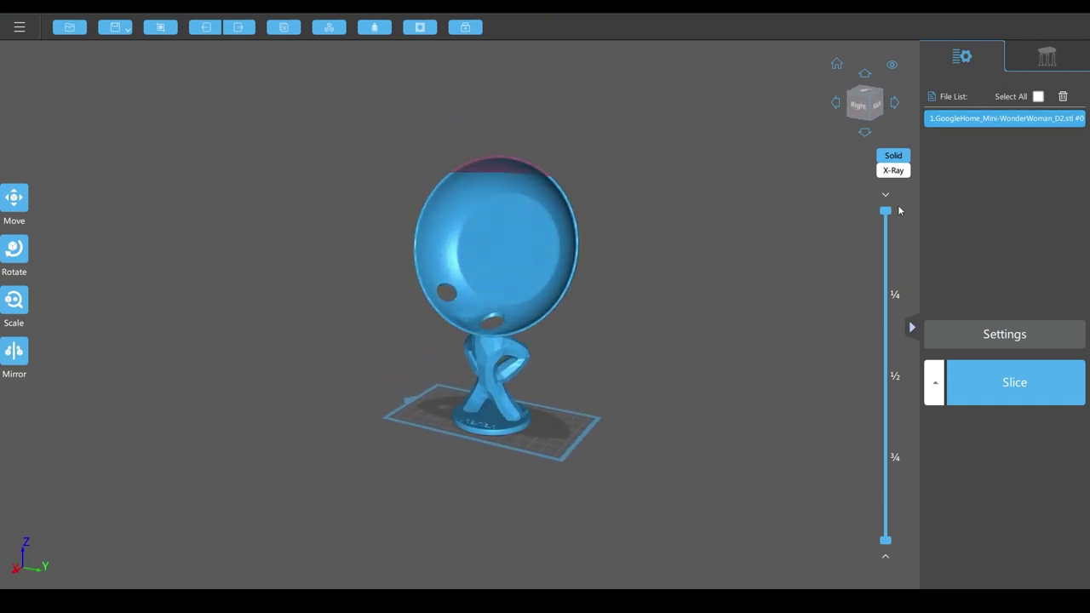
{"action": "scroll", "coordinate": [528, 400], "scroll_direction": "up", "scroll_amount": 3}
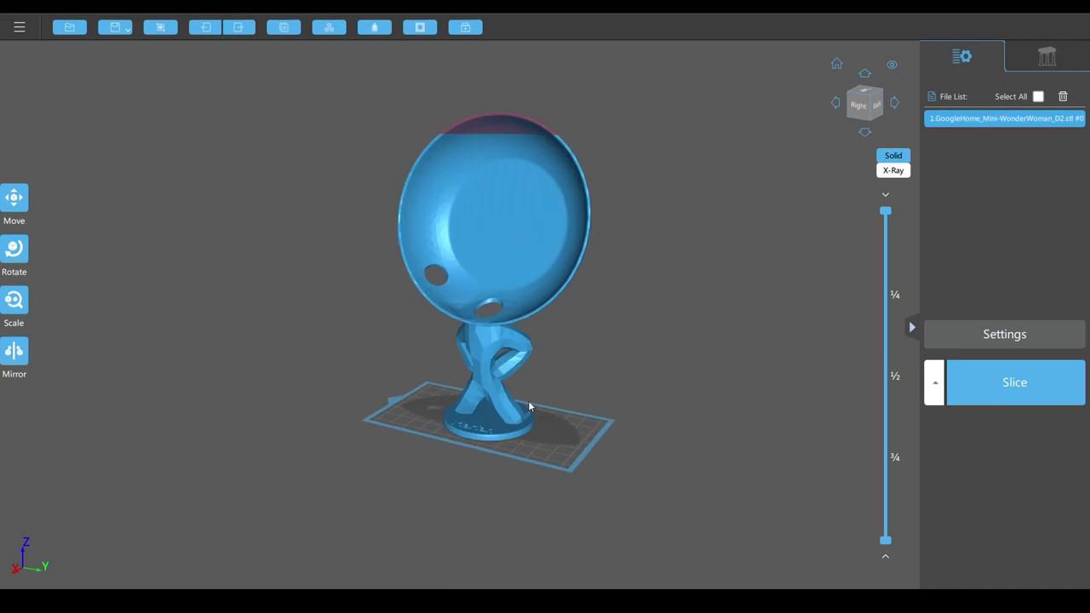
{"action": "left_click_drag", "start_coordinate": [694, 430], "coordinate": [499, 503]}
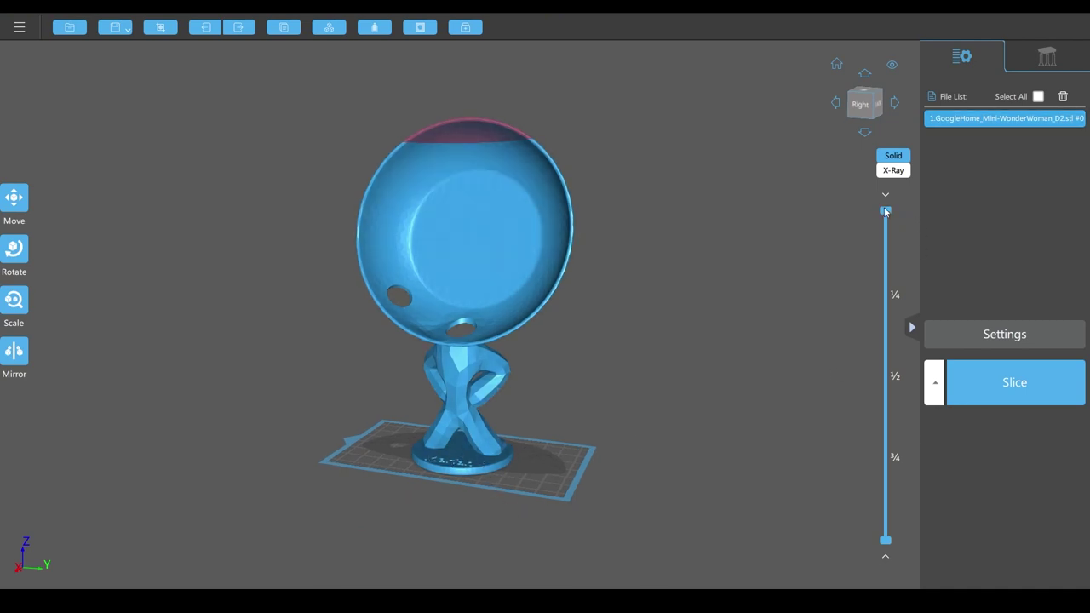
{"action": "left_click_drag", "start_coordinate": [886, 210], "coordinate": [841, 414]}
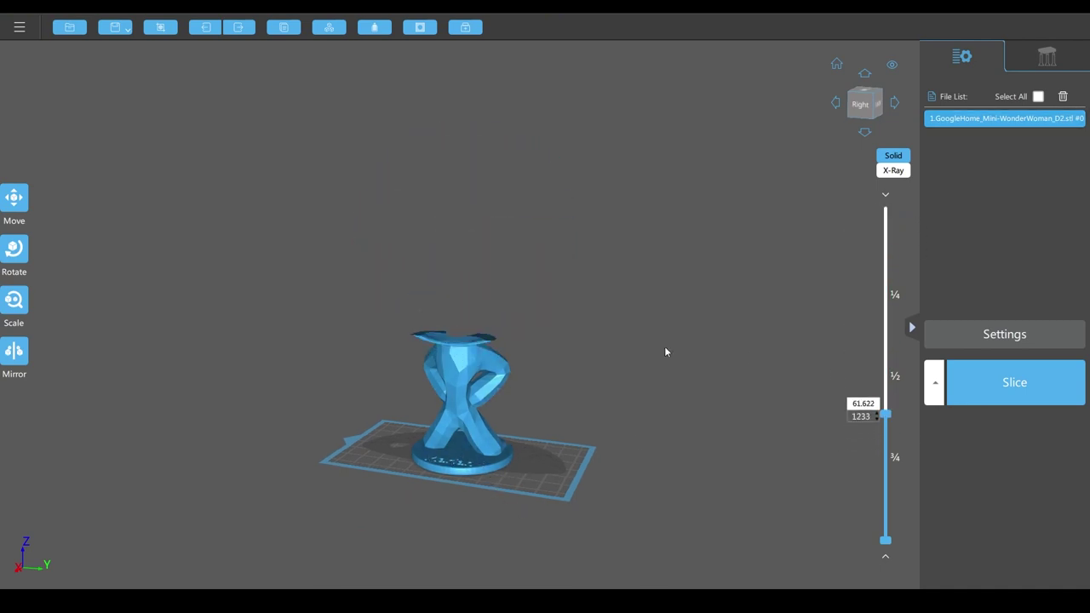
{"action": "left_click_drag", "start_coordinate": [664, 349], "coordinate": [928, 351]}
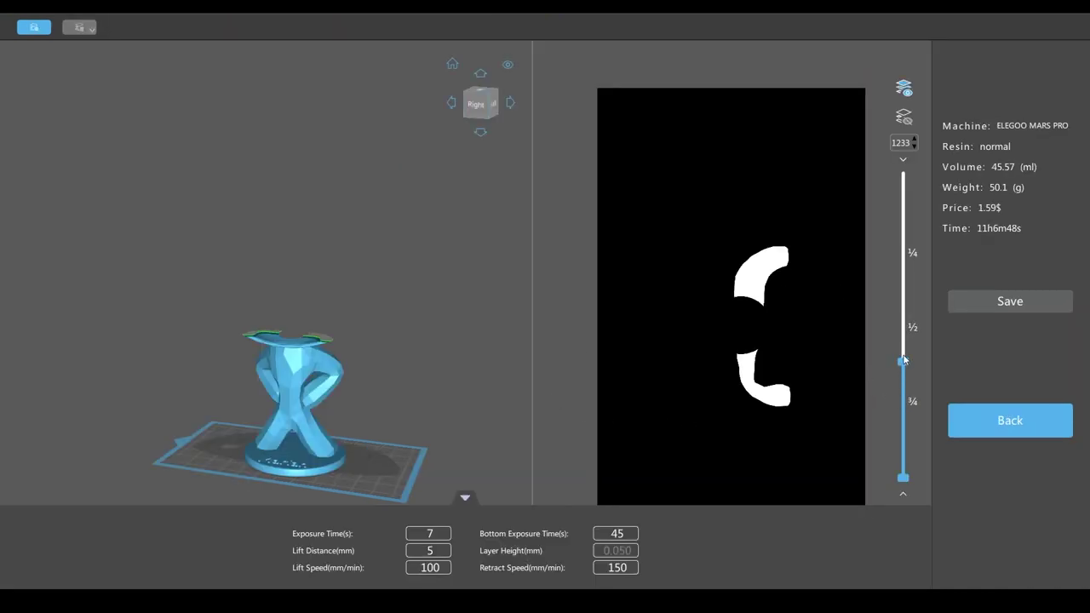
Step: Raise the layer slider to view the slice images up to the top layer, 3212
{"action": "left_click_drag", "start_coordinate": [903, 362], "coordinate": [903, 175]}
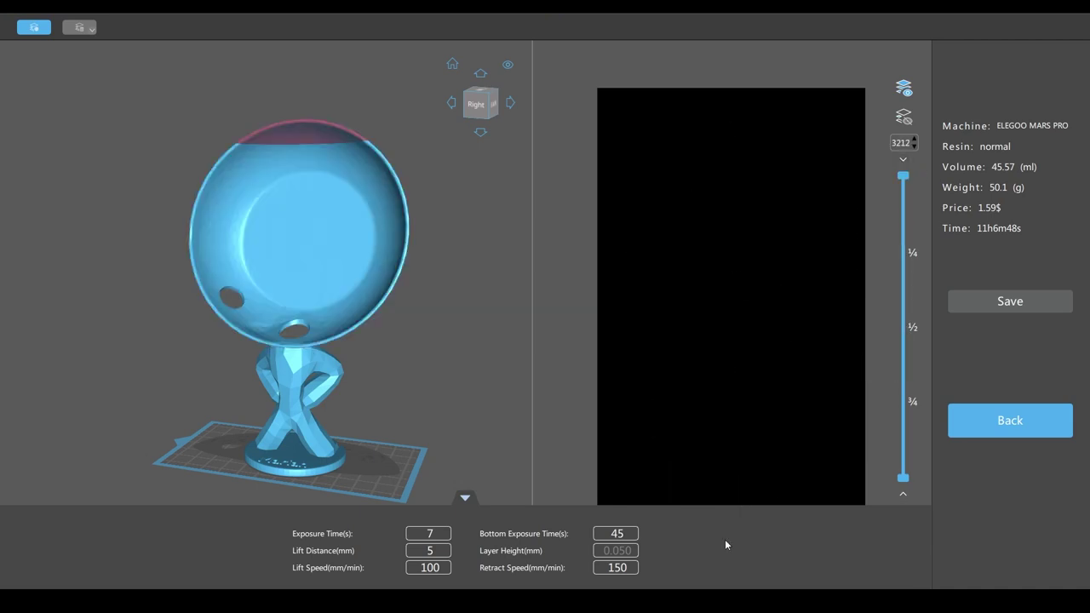